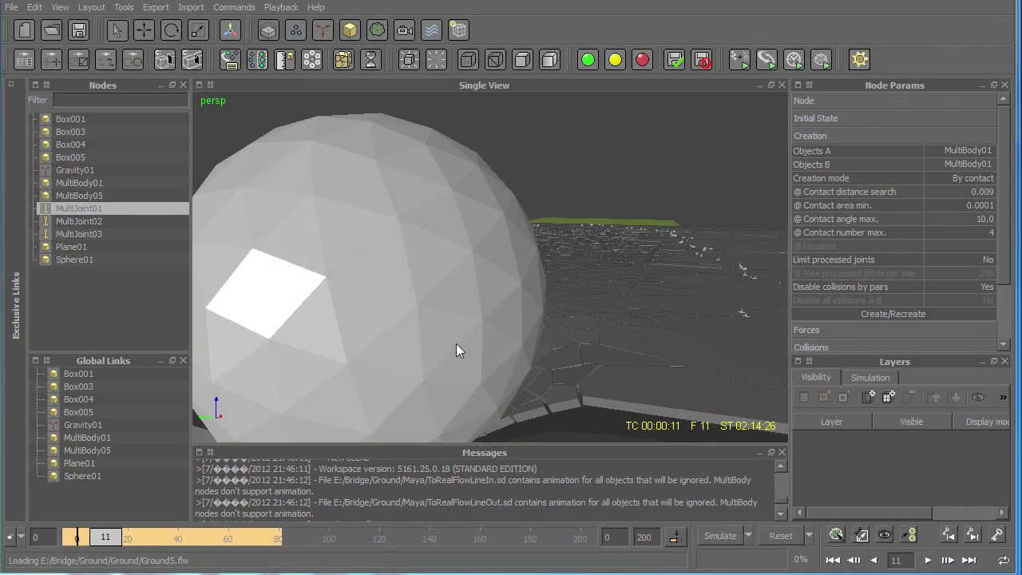
# Step: Scrub through the sphere's crater forming, glance at the primitives list, then rewind to frame 0
pyautogui.moveTo(105, 537)
pyautogui.mouseDown()
pyautogui.moveTo(74, 539)
pyautogui.moveTo(195, 537)
pyautogui.mouseUp()
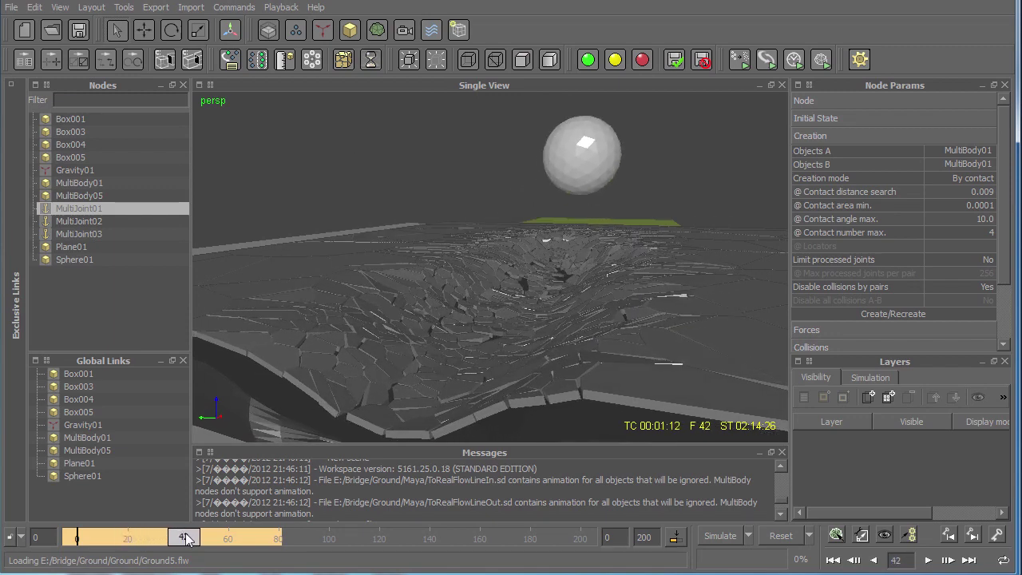
pyautogui.moveTo(196, 538)
pyautogui.mouseDown()
pyautogui.moveTo(242, 536)
pyautogui.moveTo(221, 536)
pyautogui.mouseUp()
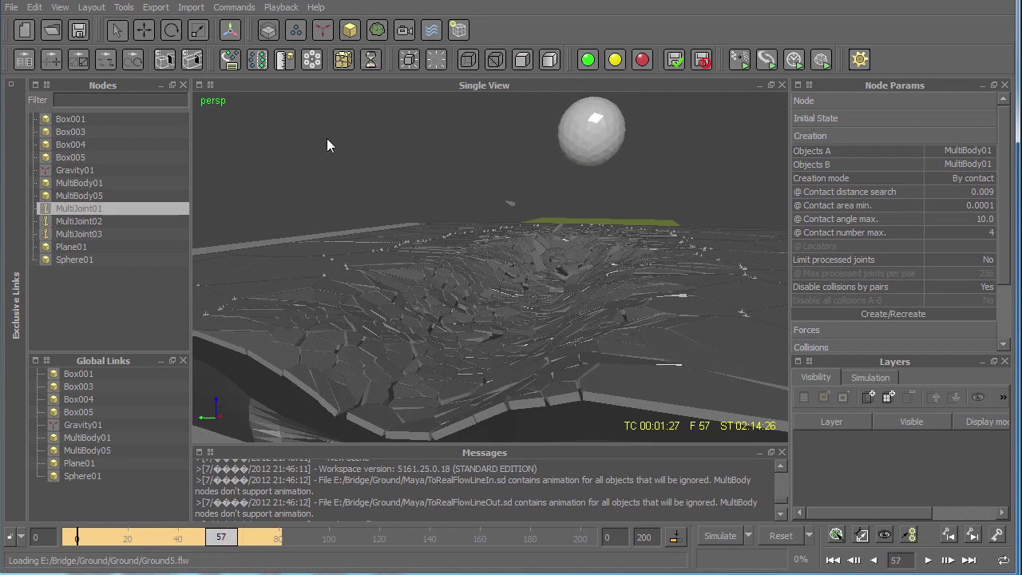
pyautogui.click(351, 32)
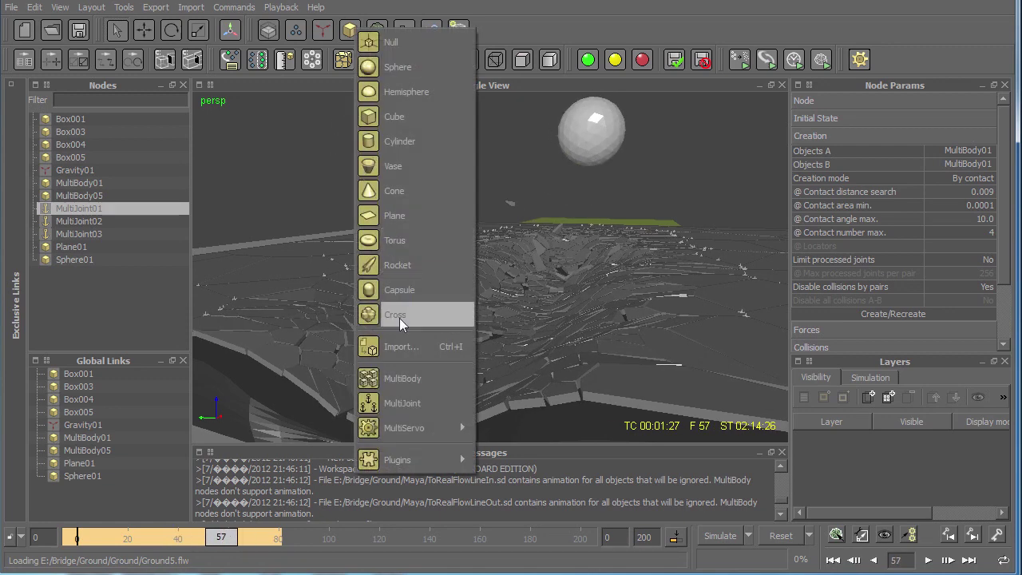
pyautogui.click(435, 402)
pyautogui.click(551, 34)
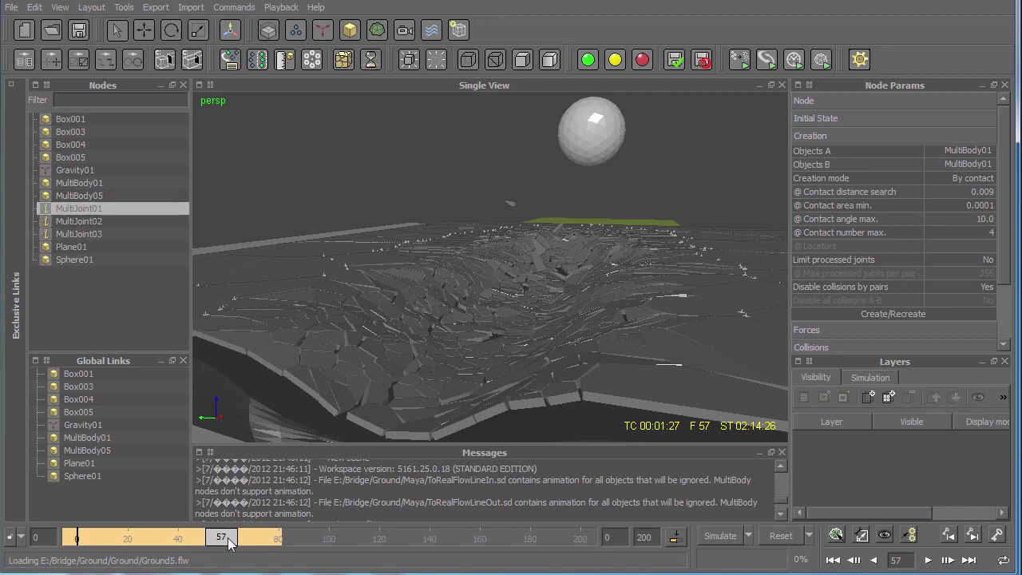
pyautogui.moveTo(200, 540)
pyautogui.mouseDown()
pyautogui.moveTo(145, 542)
pyautogui.moveTo(222, 543)
pyautogui.mouseUp()
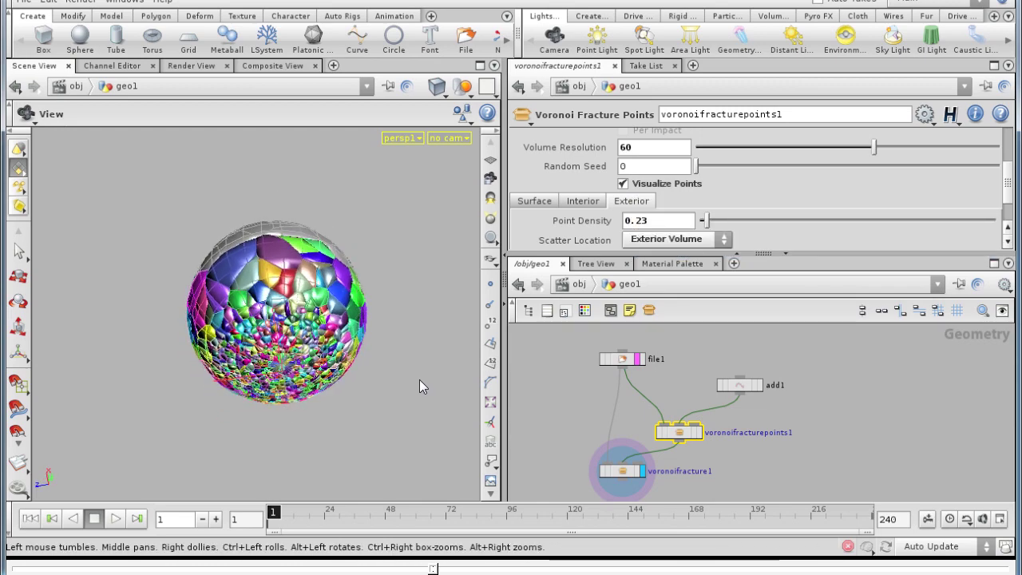
pyautogui.scroll(5, 387, 377)
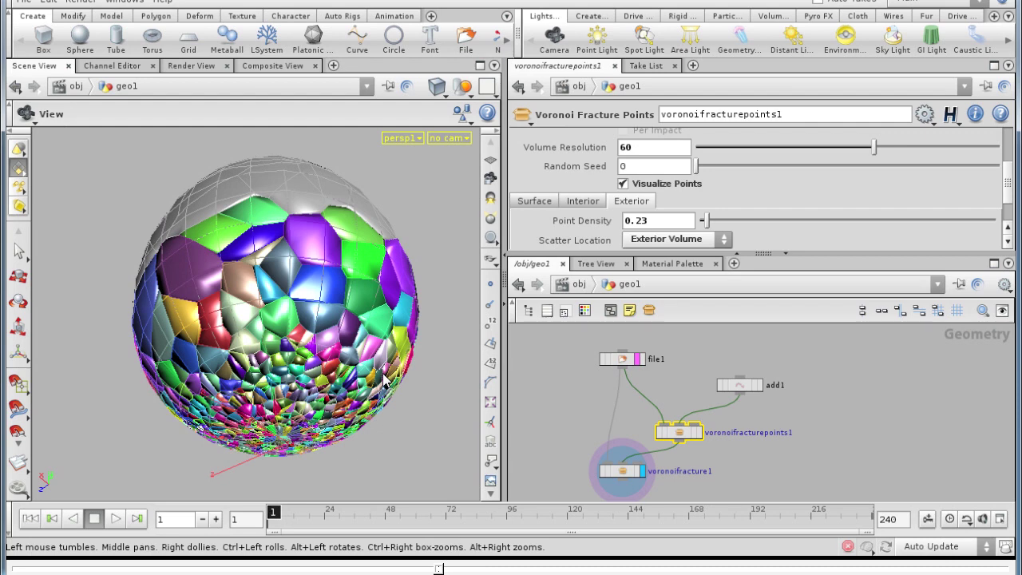
pyautogui.scroll(2, 758, 192)
pyautogui.scroll(2, 758, 192)
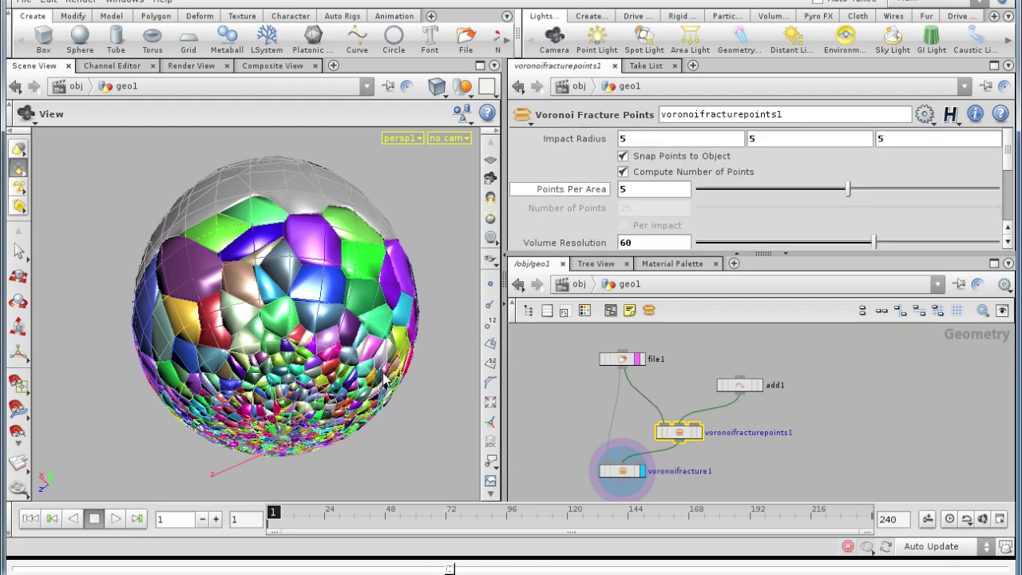
pyautogui.scroll(2, 384, 377)
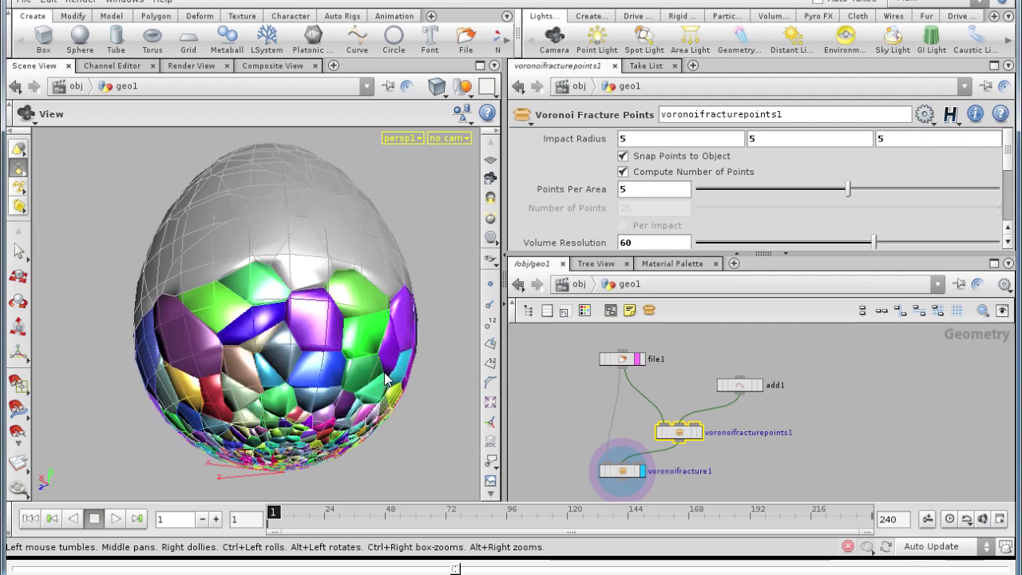
pyautogui.scroll(2, 384, 377)
pyautogui.scroll(2, 384, 377)
pyautogui.scroll(2, 384, 372)
pyautogui.scroll(-2, 384, 372)
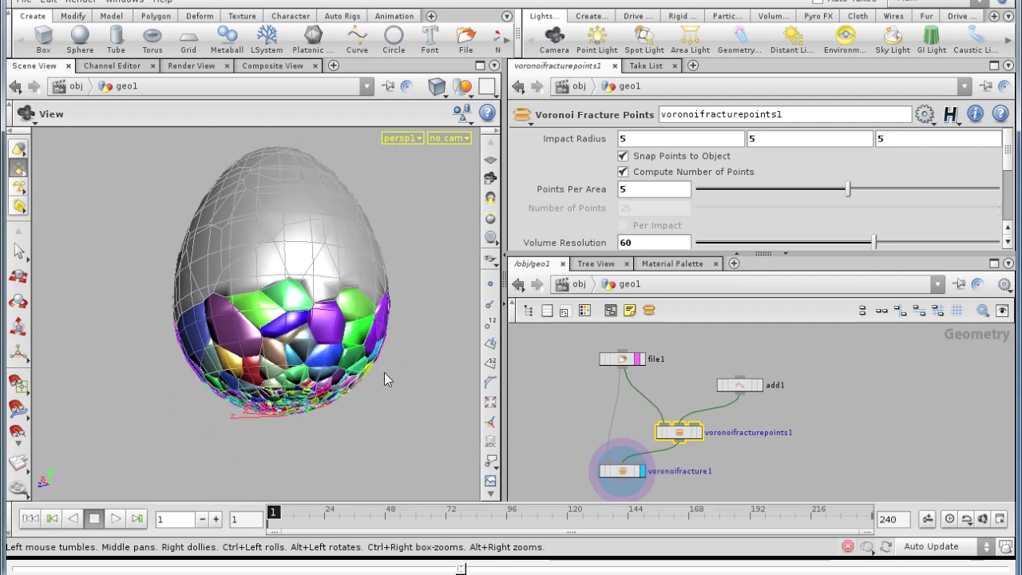